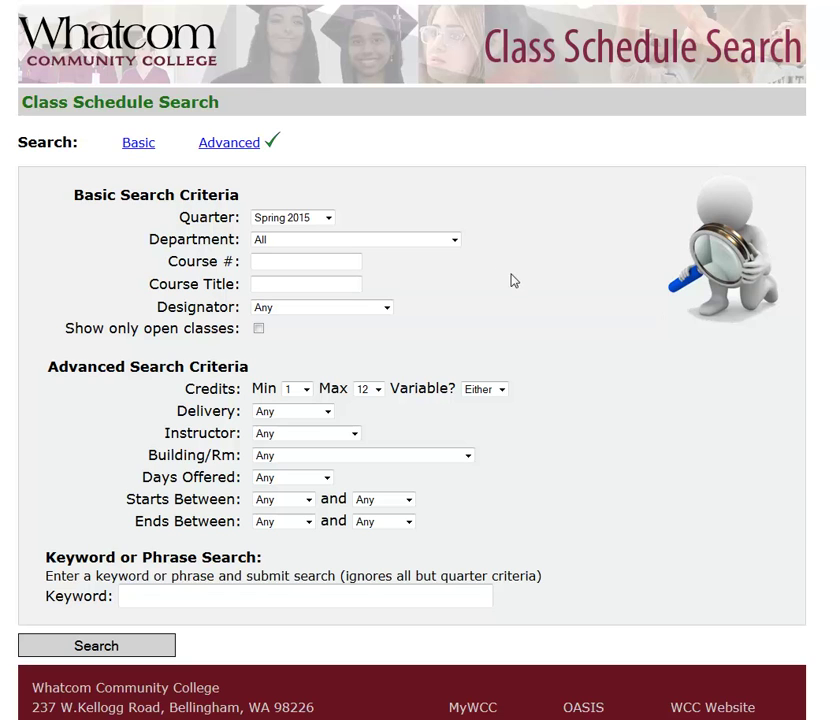
# Search for classes worth exactly 3 credits (min 3, max 3), returning 105 courses.
pyautogui.press('Tab')
pyautogui.press('Tab')
pyautogui.hotkey('shift', 'Tab')
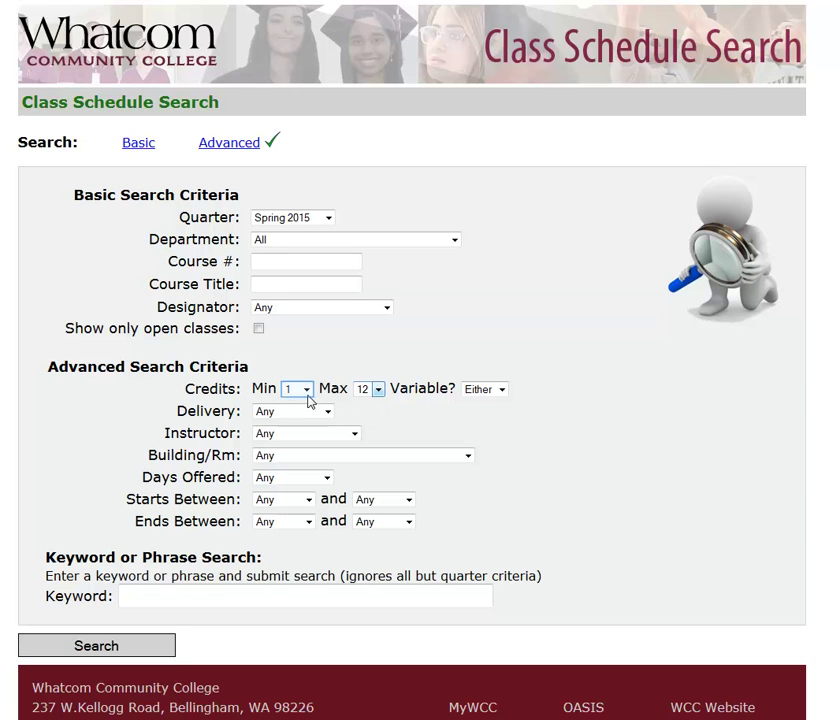
pyautogui.click(306, 390)
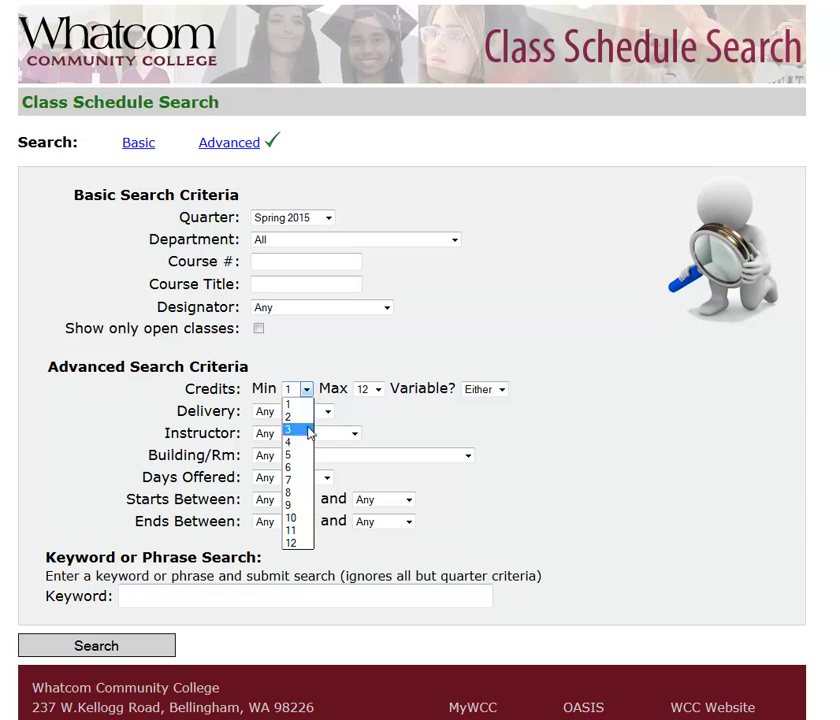
pyautogui.click(310, 430)
pyautogui.press('Tab')
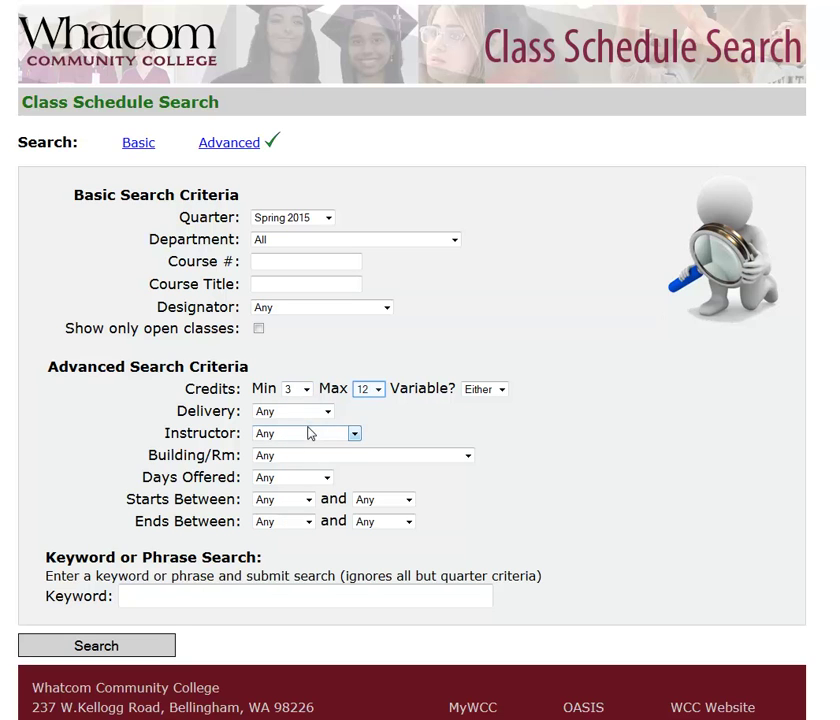
pyautogui.click(379, 390)
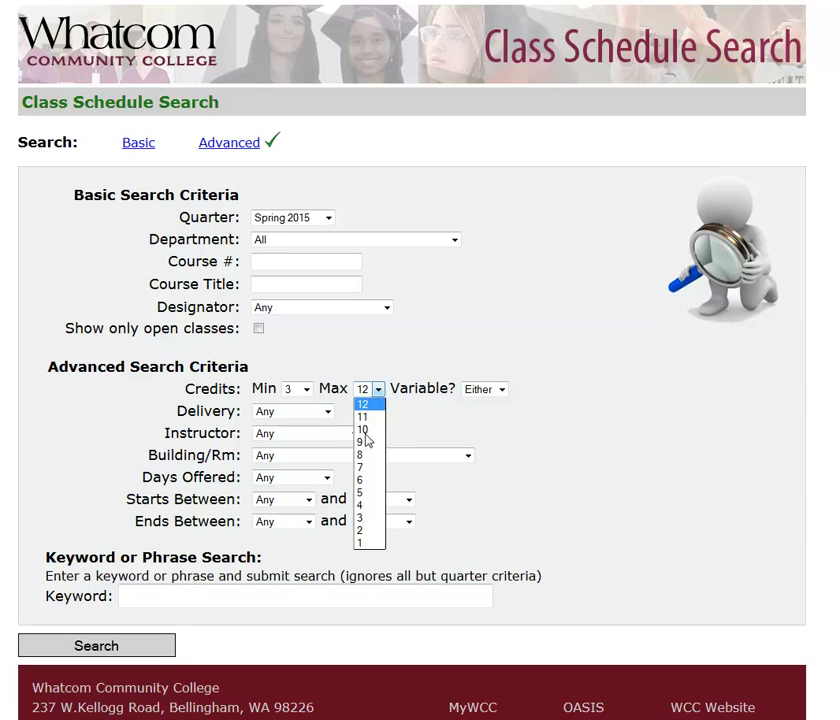
pyautogui.click(366, 518)
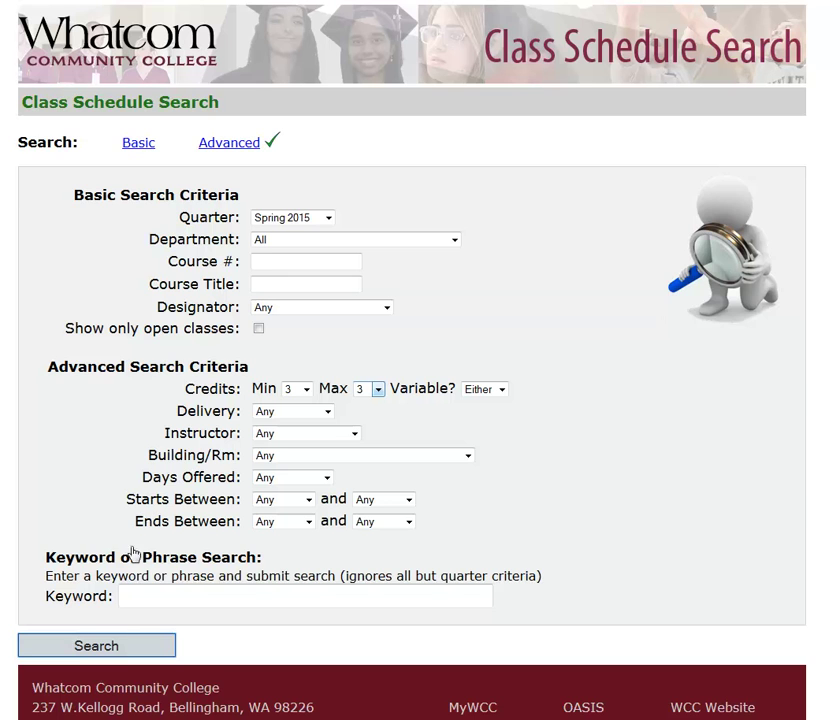
pyautogui.click(97, 646)
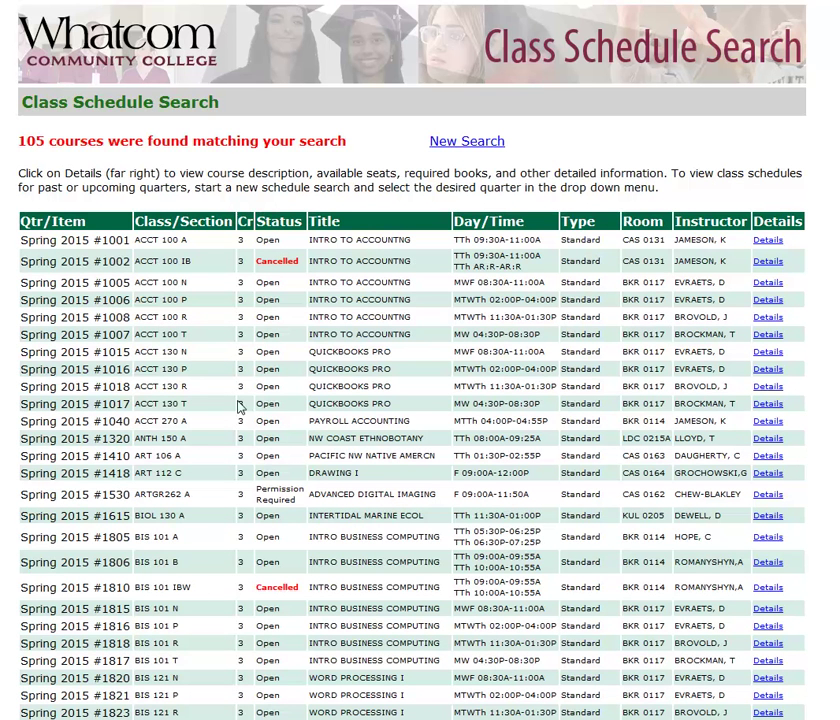
pyautogui.doubleClick(243, 244)
pyautogui.press('Tab')
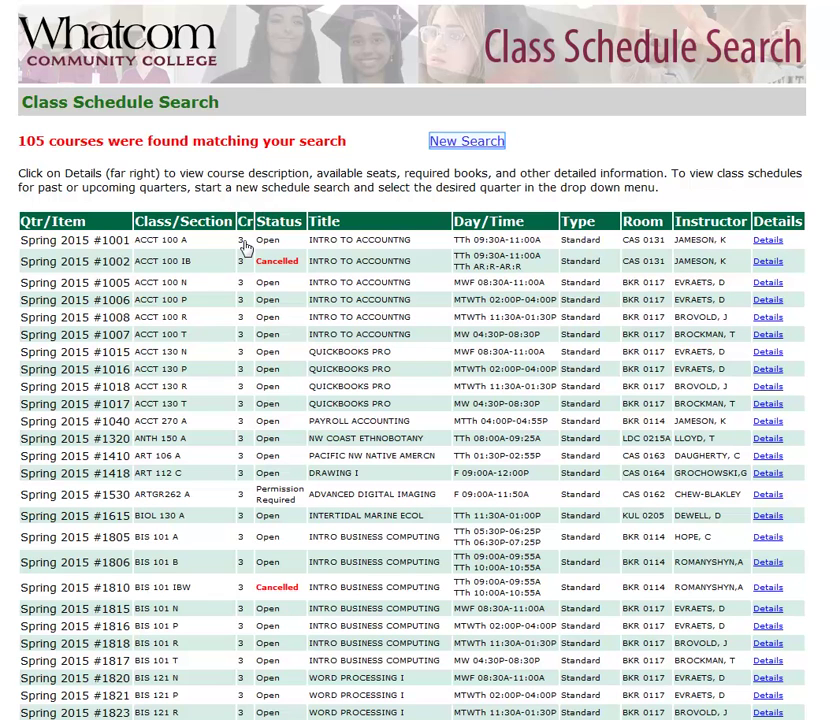
# Start a new search from the results and switch to the Advanced criteria.
pyautogui.click(433, 171)
pyautogui.click(451, 143)
pyautogui.click(257, 143)
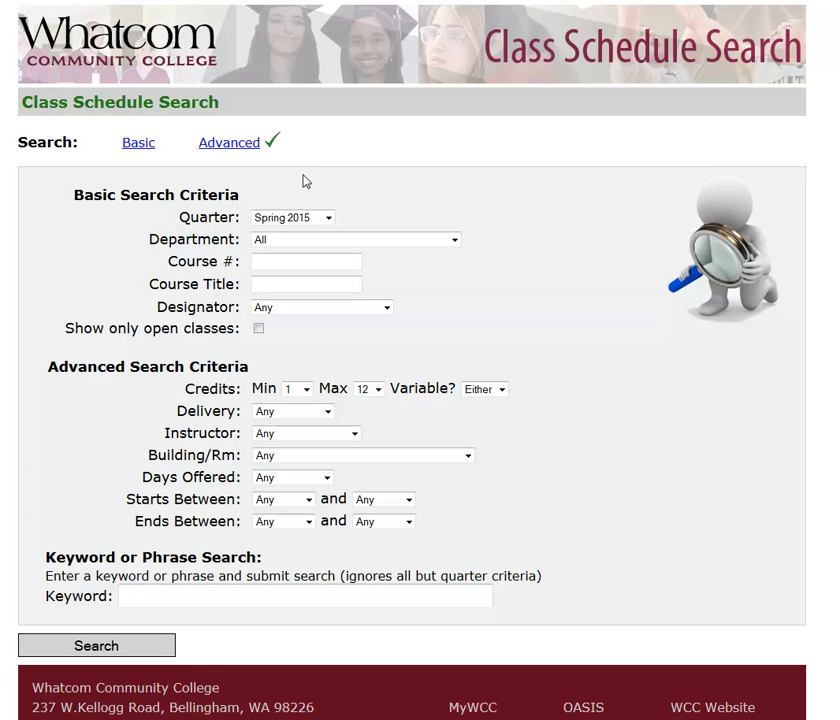
# Search for Hybrid delivery classes, returning 29 courses.
pyautogui.click(329, 413)
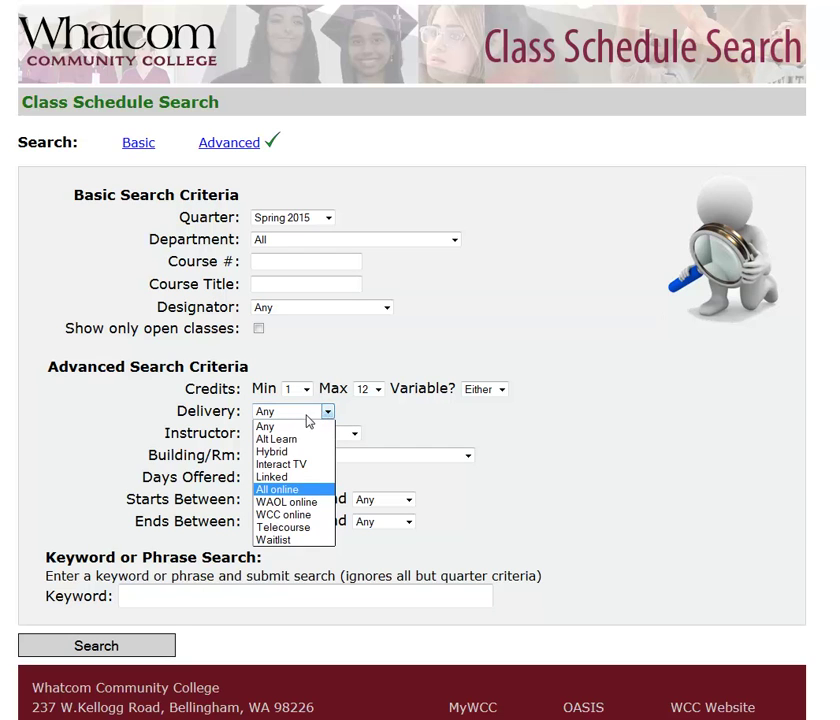
pyautogui.click(272, 455)
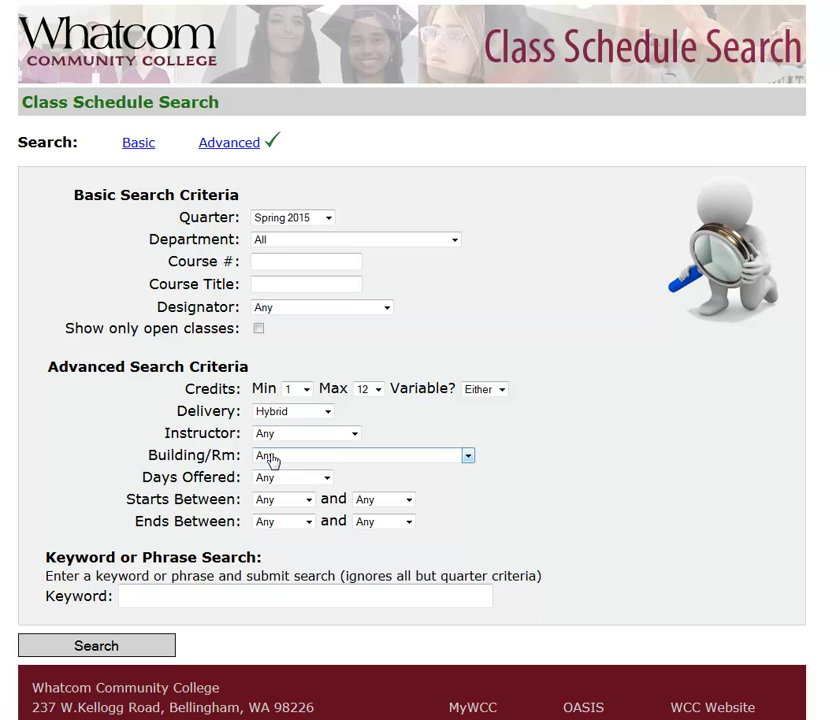
pyautogui.click(113, 648)
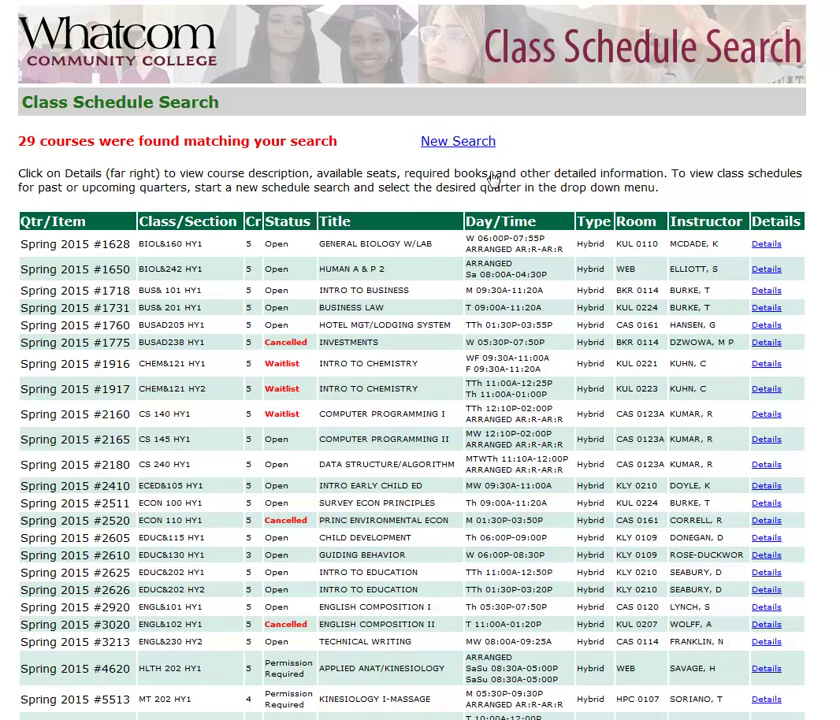
# Leave the 29 Hybrid results for a new Basic search form.
pyautogui.click(458, 142)
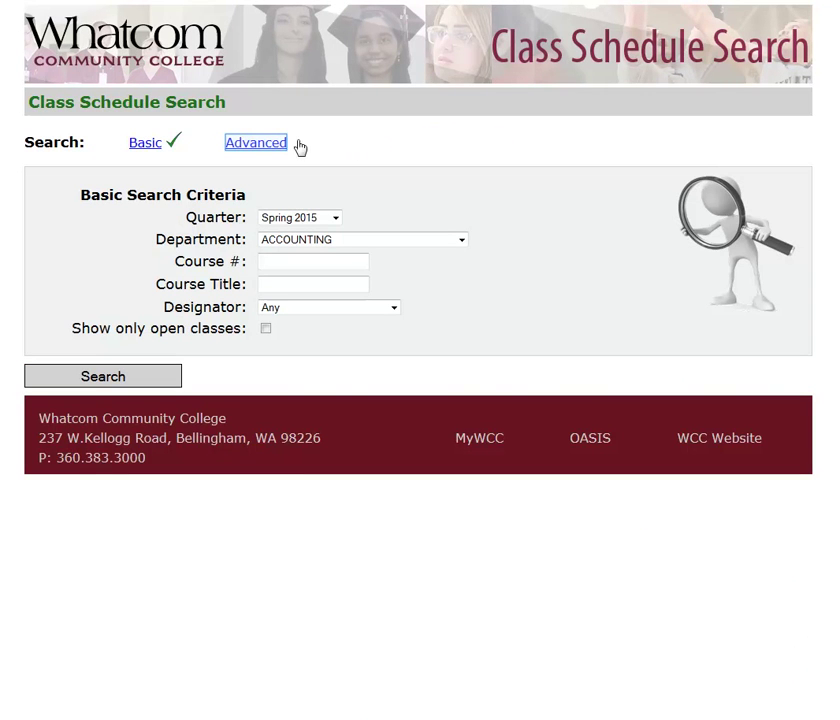
# Run an Advanced search for classes offered TTh, listing 168 courses.
pyautogui.click(249, 146)
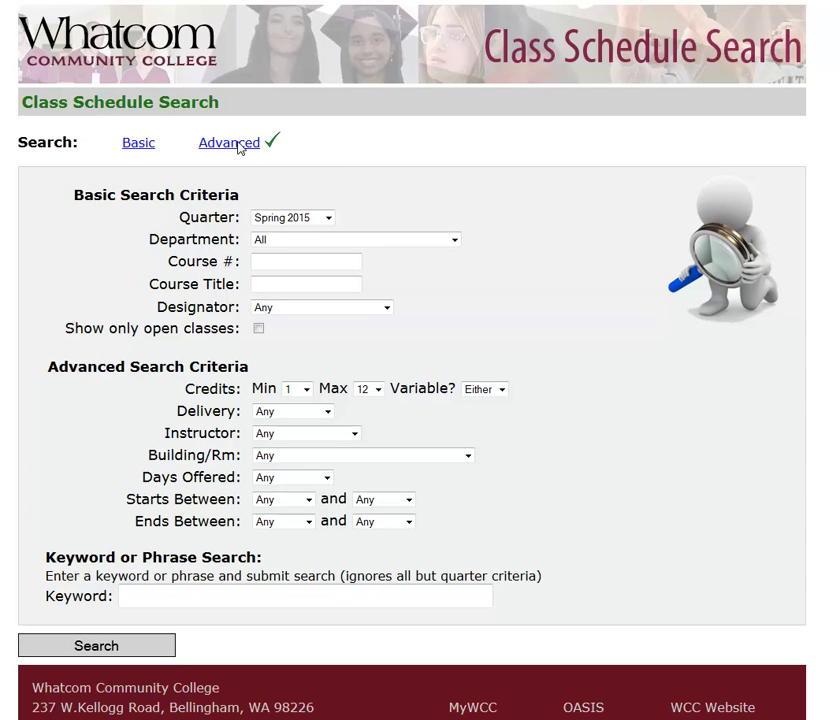
pyautogui.click(328, 480)
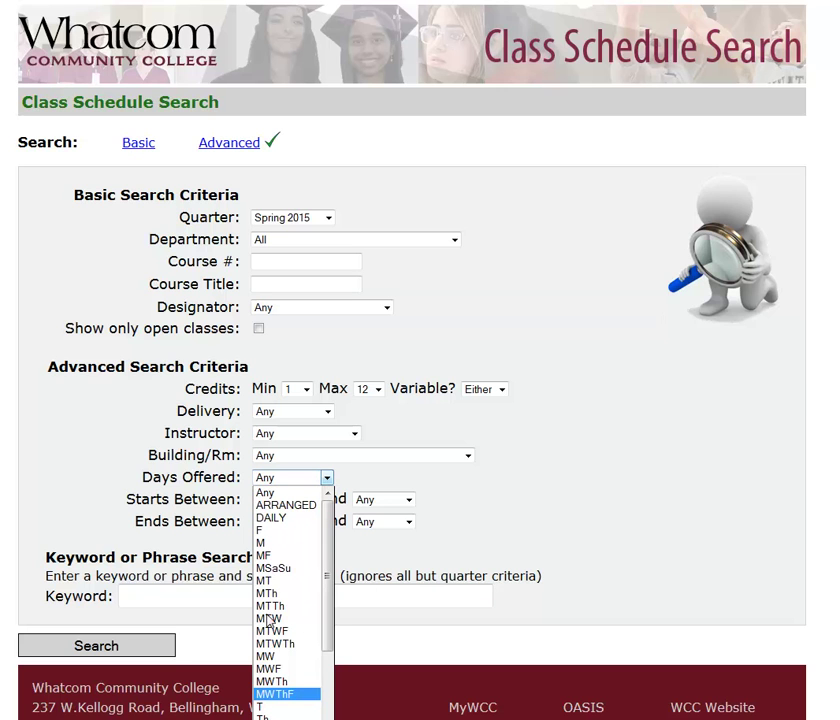
pyautogui.scroll(-1, 265, 697)
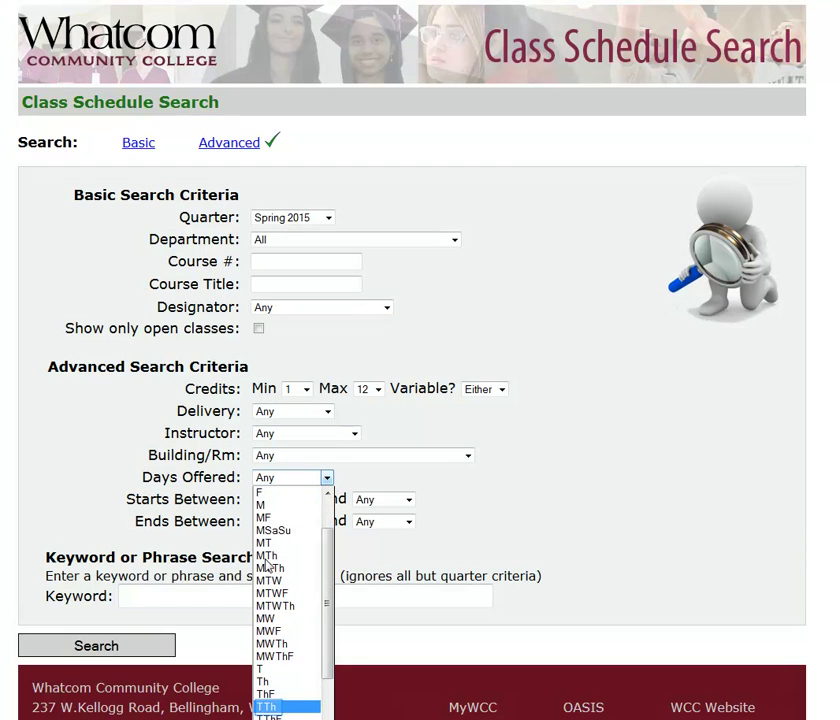
pyautogui.click(267, 697)
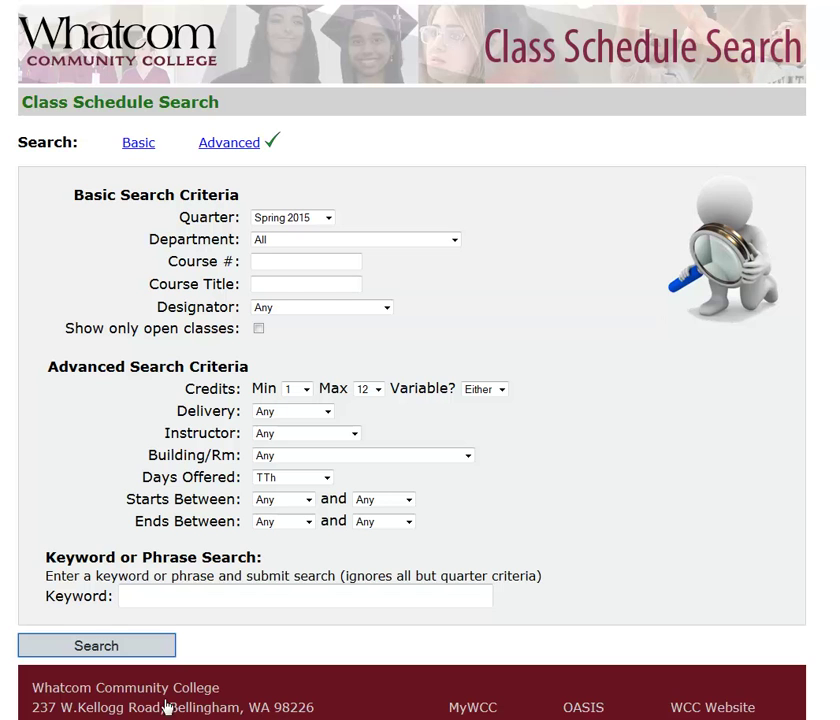
pyautogui.click(112, 647)
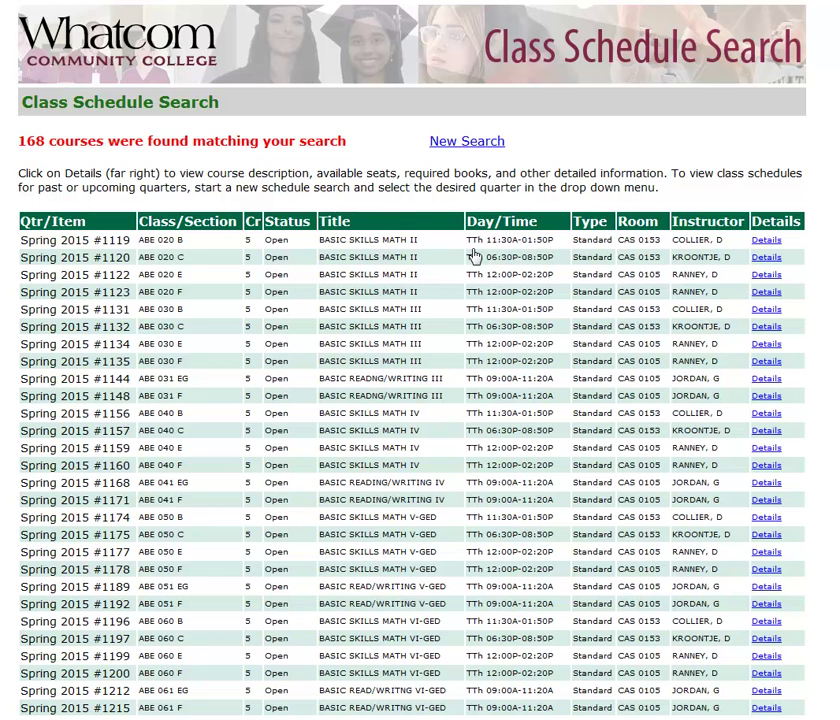
# Leave the 168 TTh results for a fresh Basic search form.
pyautogui.click(476, 143)
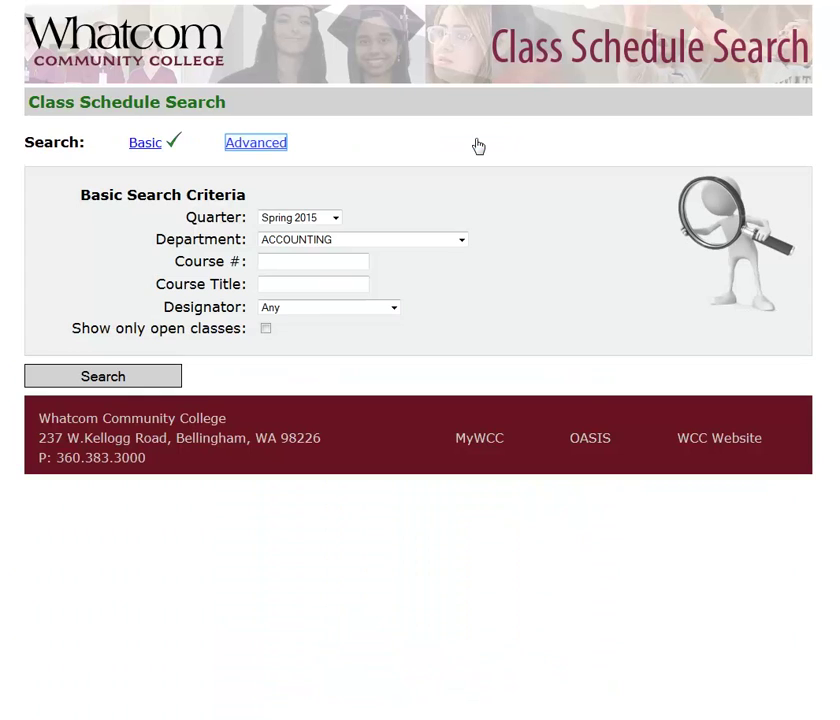
# Run an Advanced search for classes ending between 07:00 AM and 12:00 PM, yielding 231 courses.
pyautogui.click(265, 146)
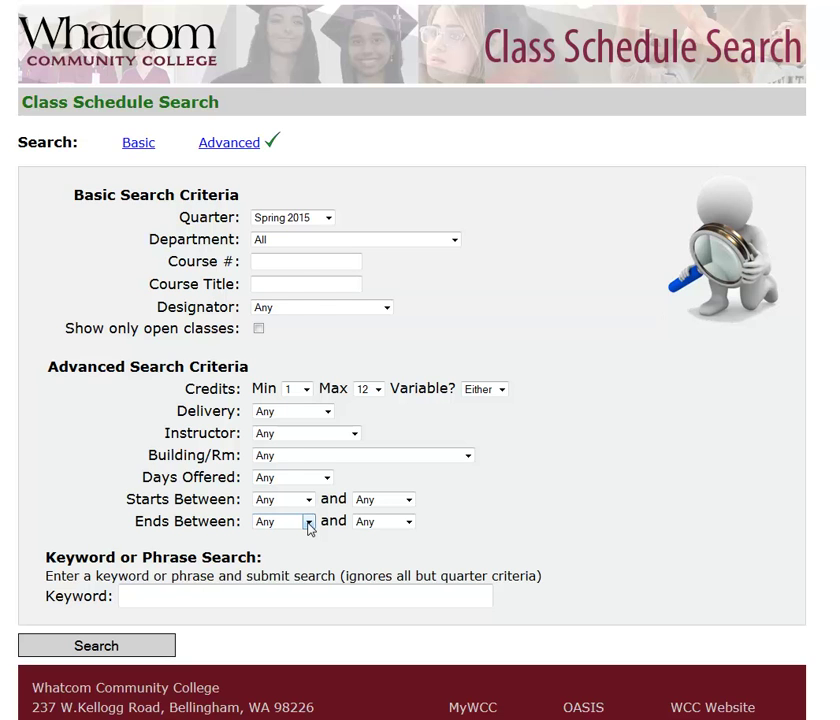
pyautogui.click(309, 522)
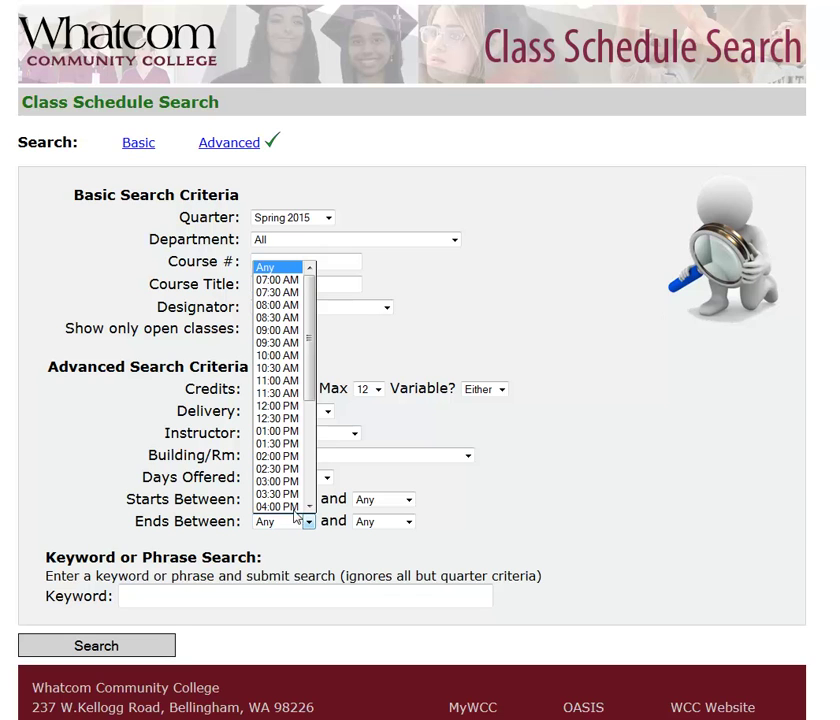
pyautogui.click(274, 282)
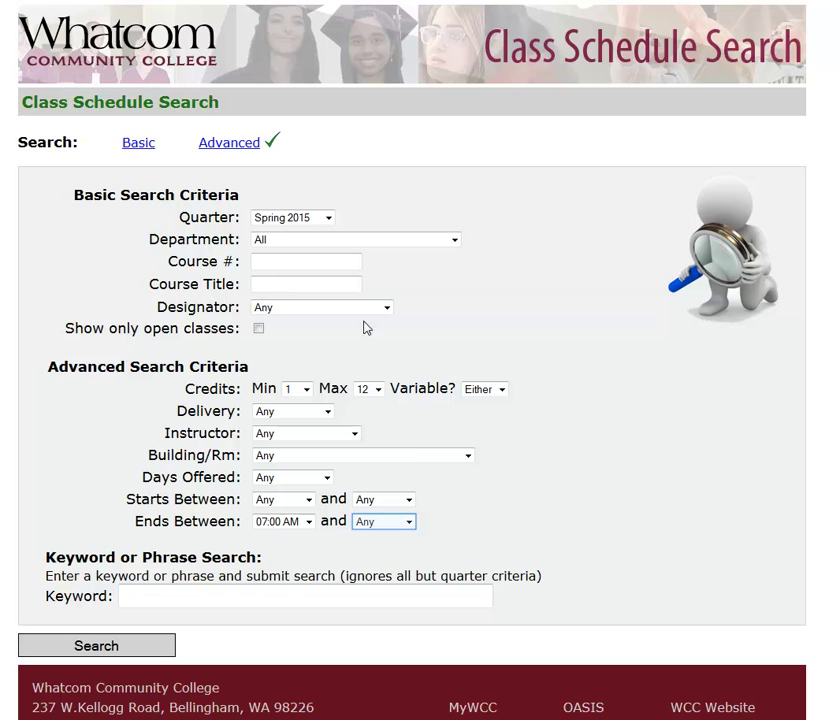
pyautogui.click(409, 522)
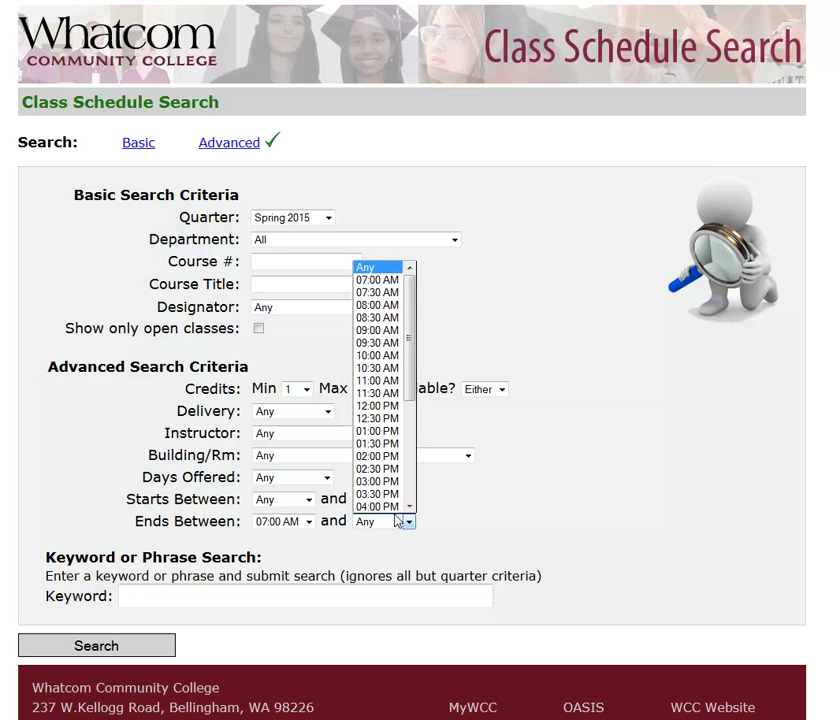
pyautogui.click(377, 408)
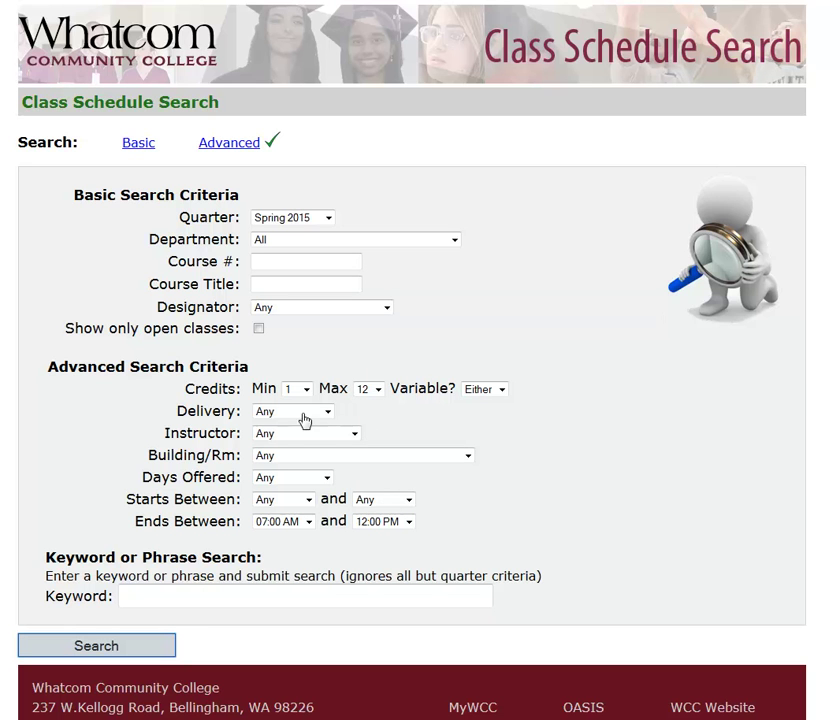
pyautogui.click(153, 650)
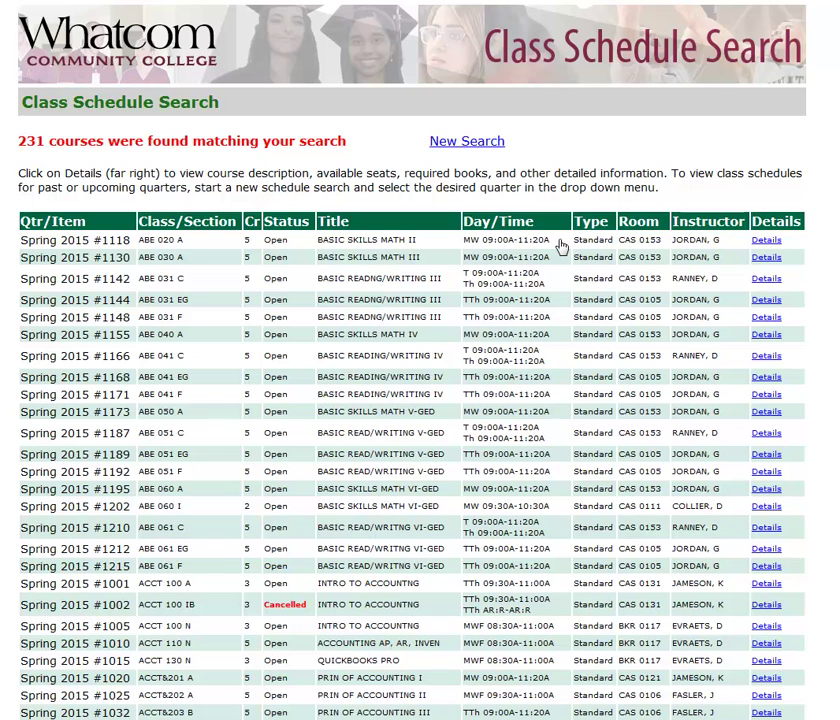
# Leave the results for a fresh Advanced form with default criteria and all departments.
pyautogui.press('Tab')
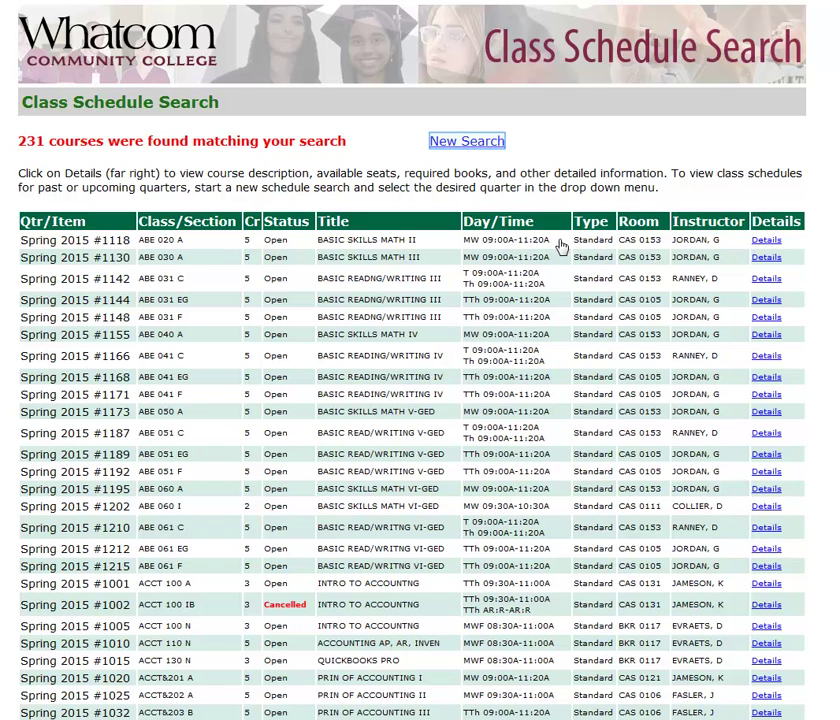
pyautogui.click(557, 224)
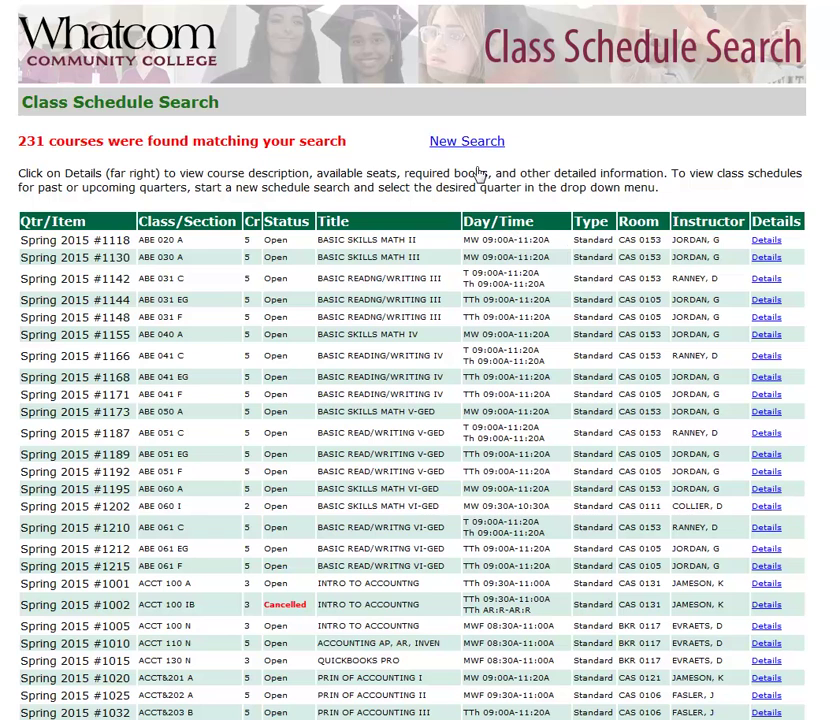
pyautogui.click(474, 146)
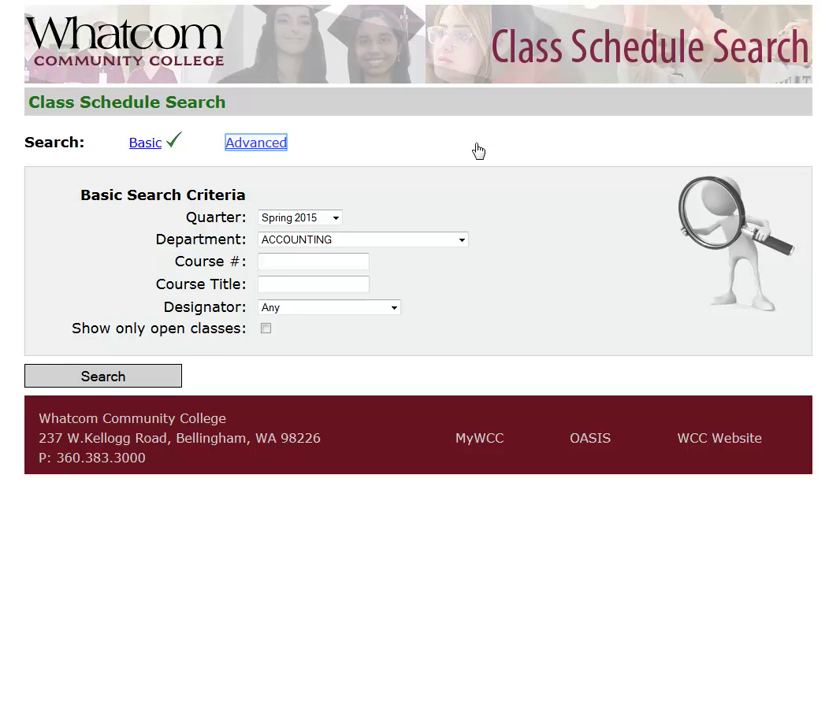
pyautogui.click(266, 147)
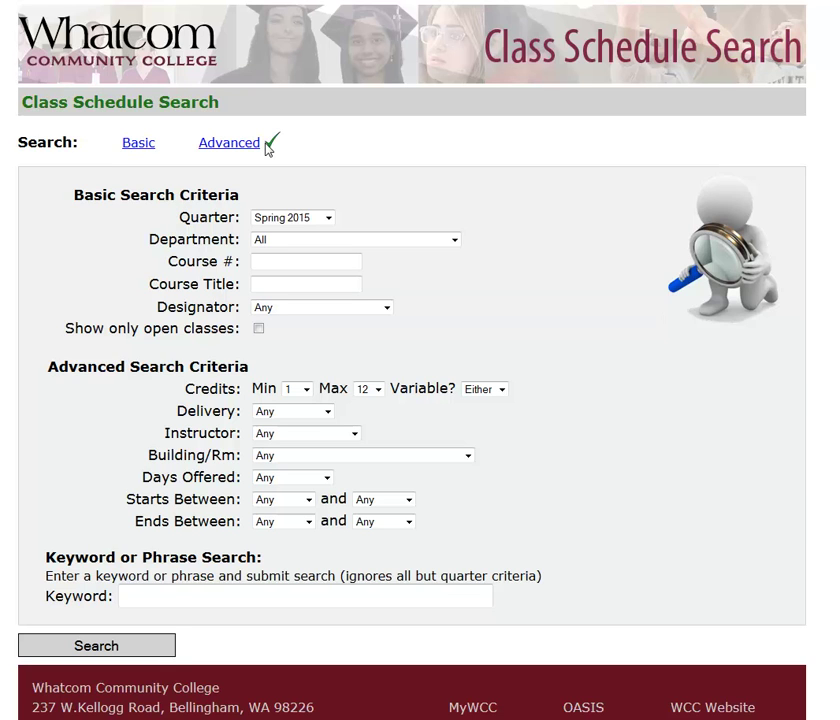
# Search for classes starting between 04:30 PM and 10:30 PM.
pyautogui.press('Tab')
pyautogui.click(290, 200)
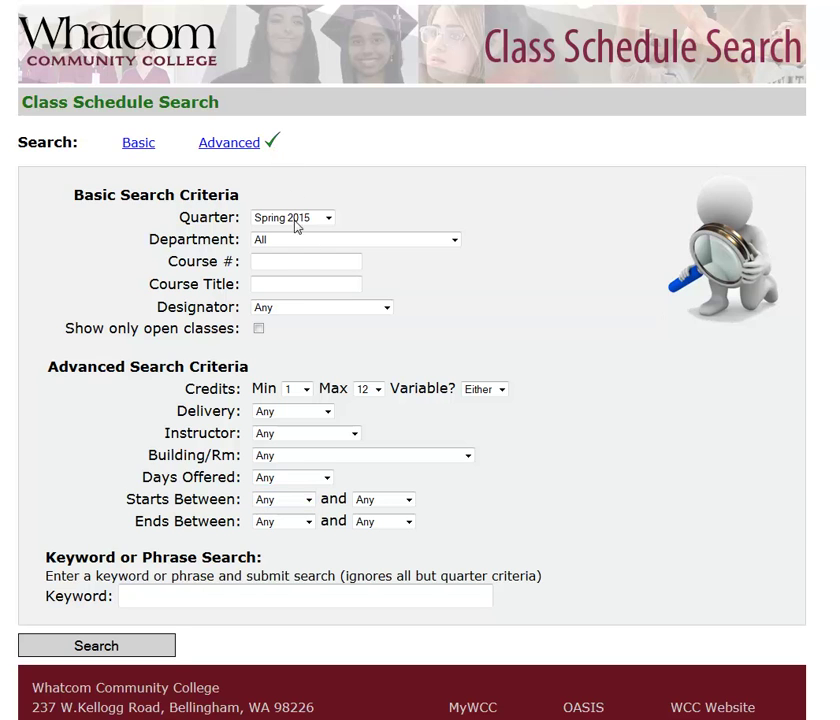
pyautogui.click(308, 502)
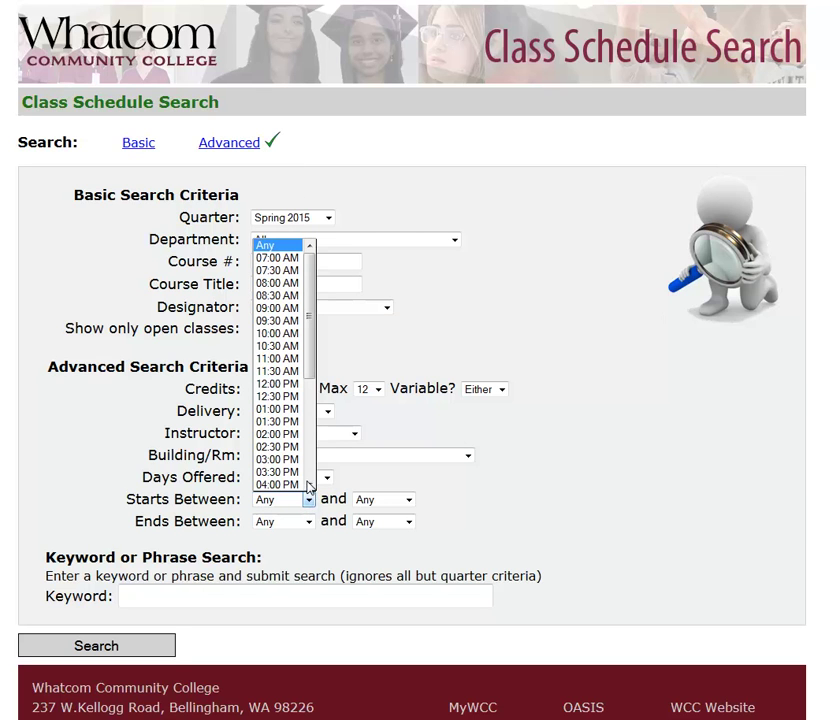
pyautogui.scroll(-2, 307, 484)
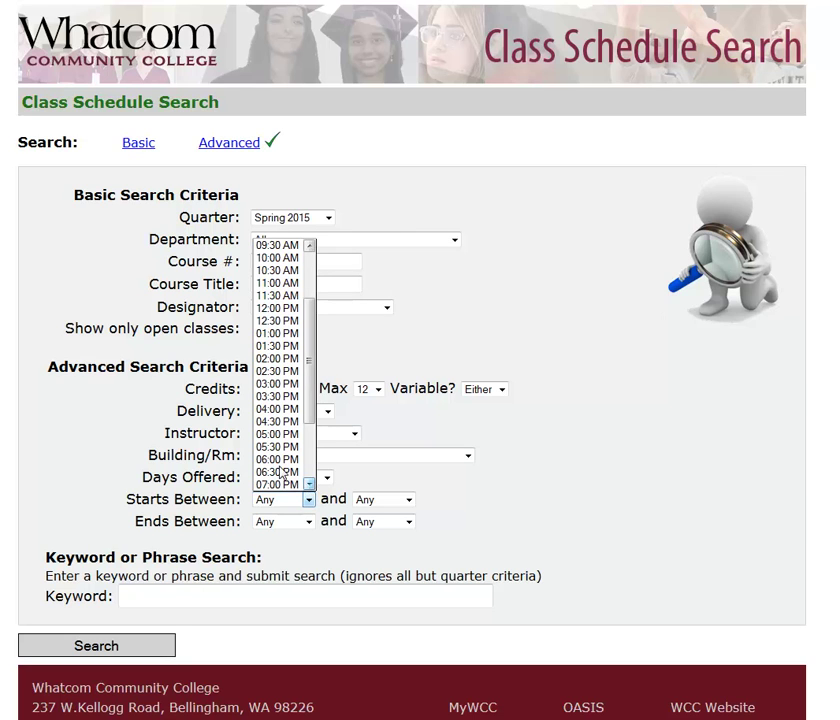
pyautogui.click(272, 423)
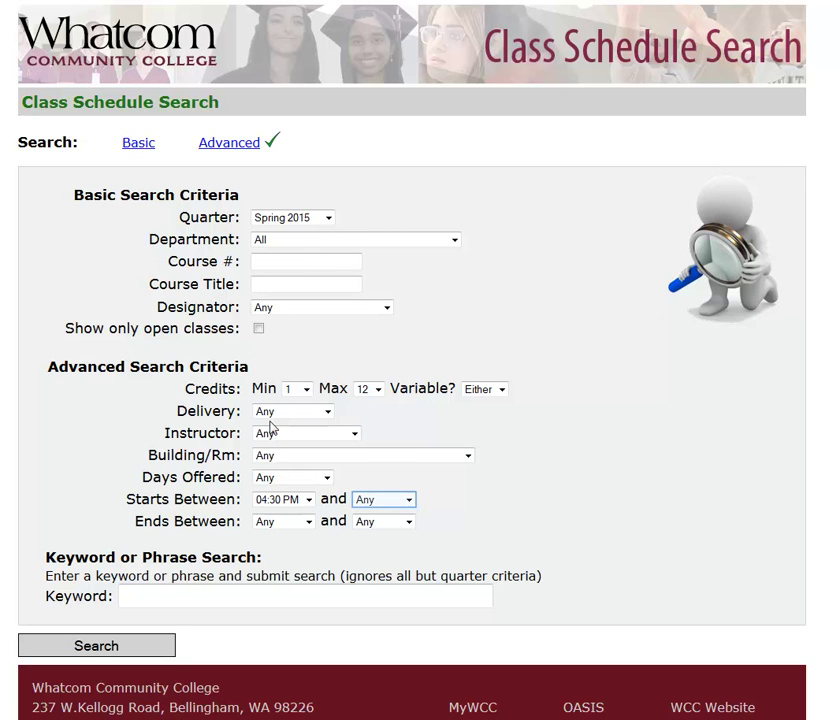
pyautogui.click(410, 499)
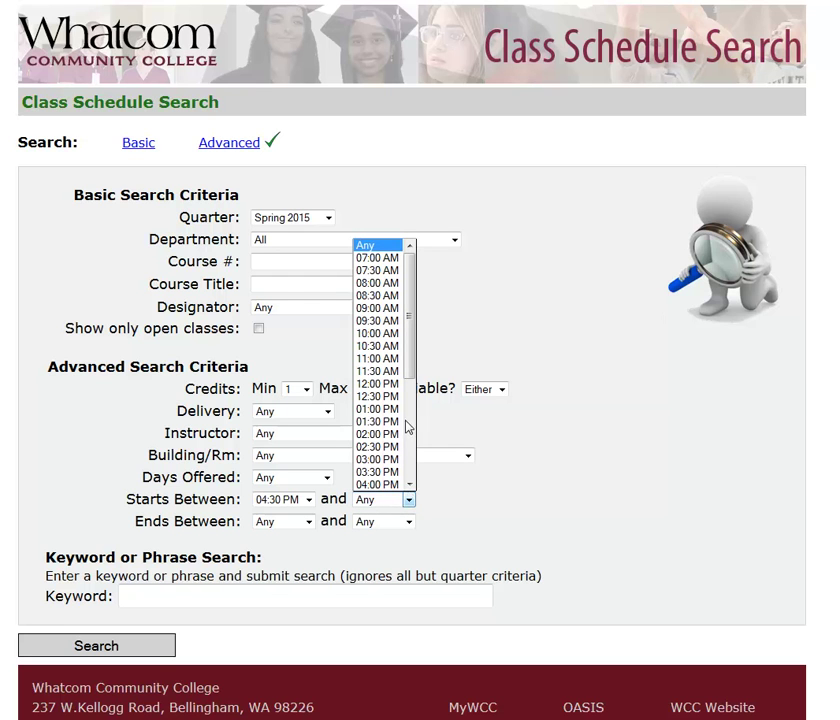
pyautogui.scroll(-6, 380, 370)
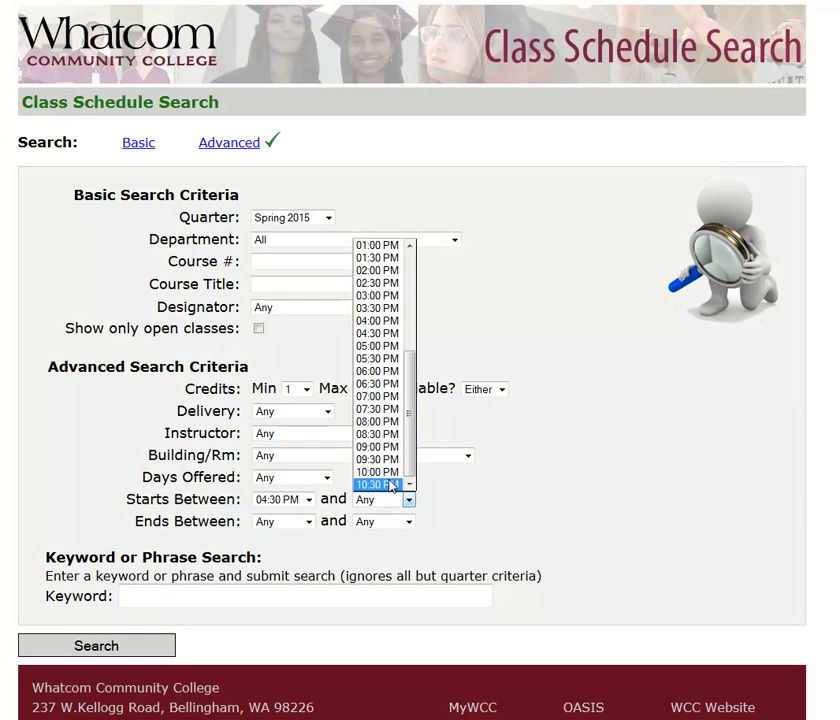
pyautogui.click(390, 486)
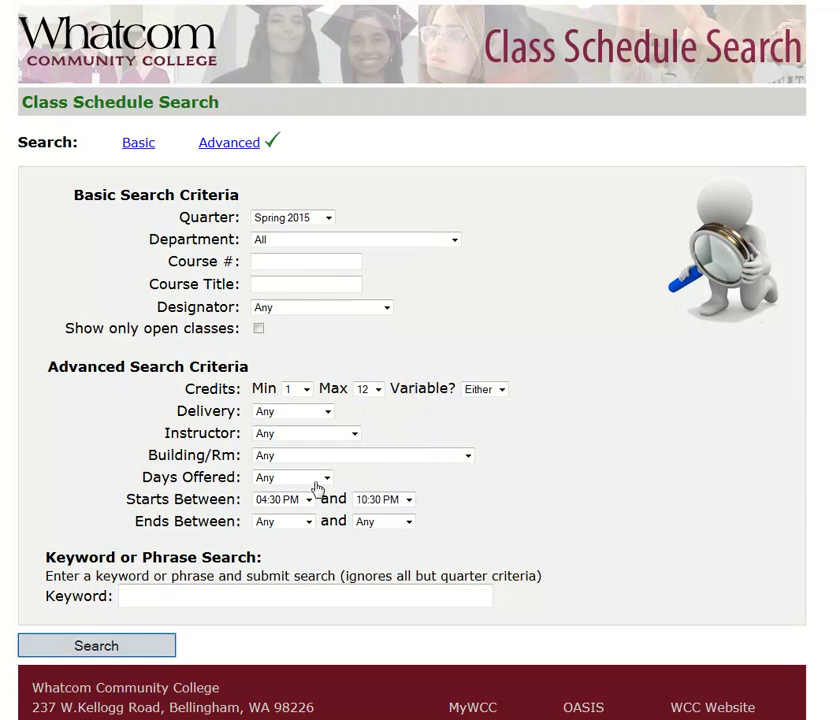
pyautogui.click(97, 647)
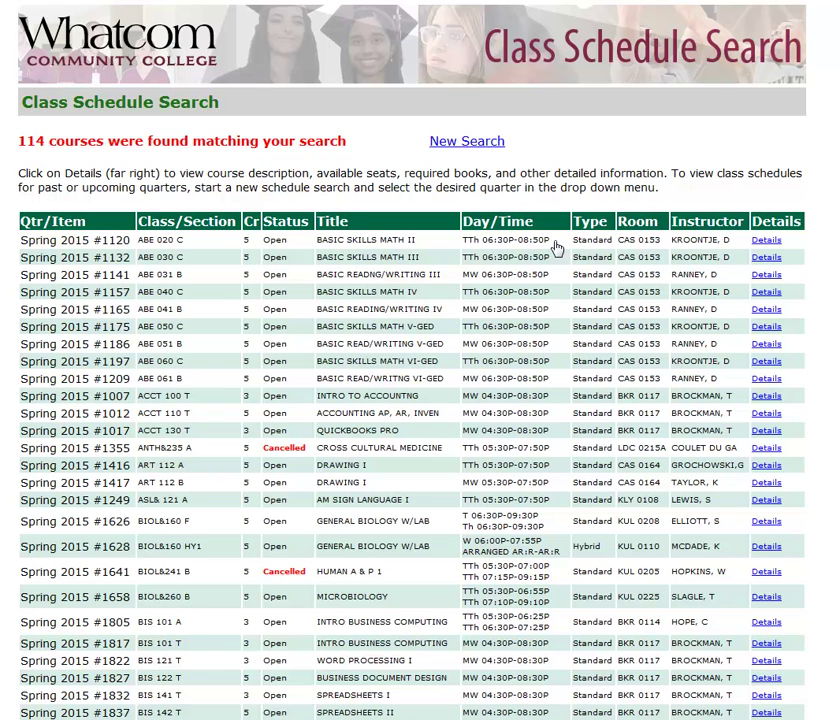
# Leave the 114 results for a fresh Advanced form with start times reset to Any.
pyautogui.click(488, 146)
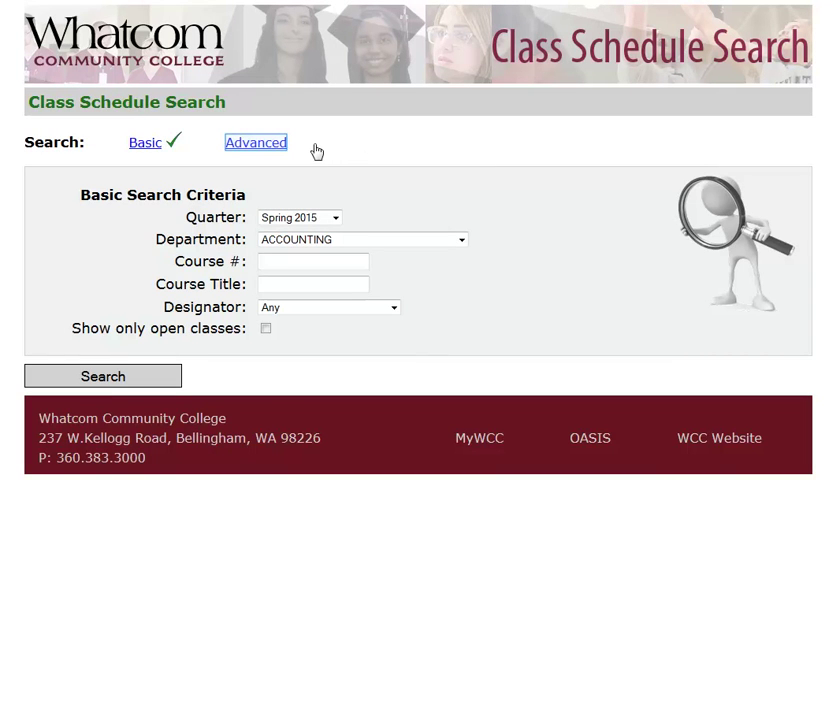
pyautogui.click(280, 148)
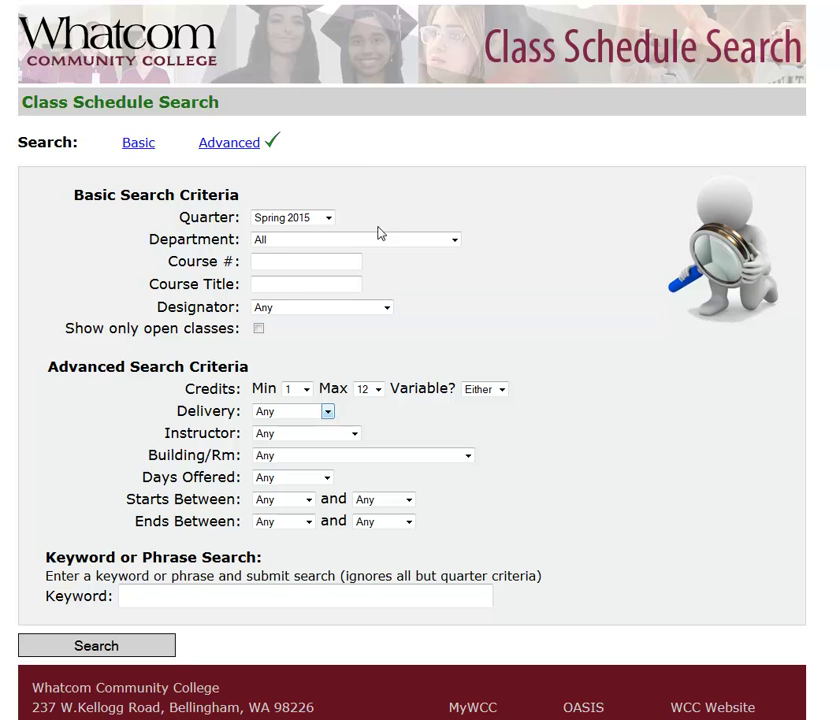
# Search for Humanities designator classes meeting MWF, returning 13 courses.
pyautogui.click(388, 313)
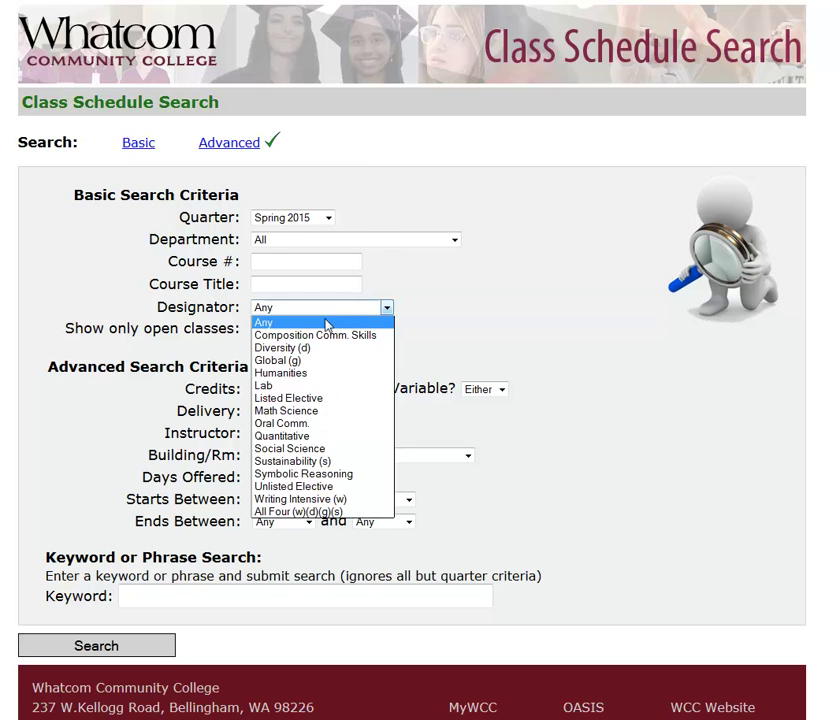
pyautogui.click(300, 372)
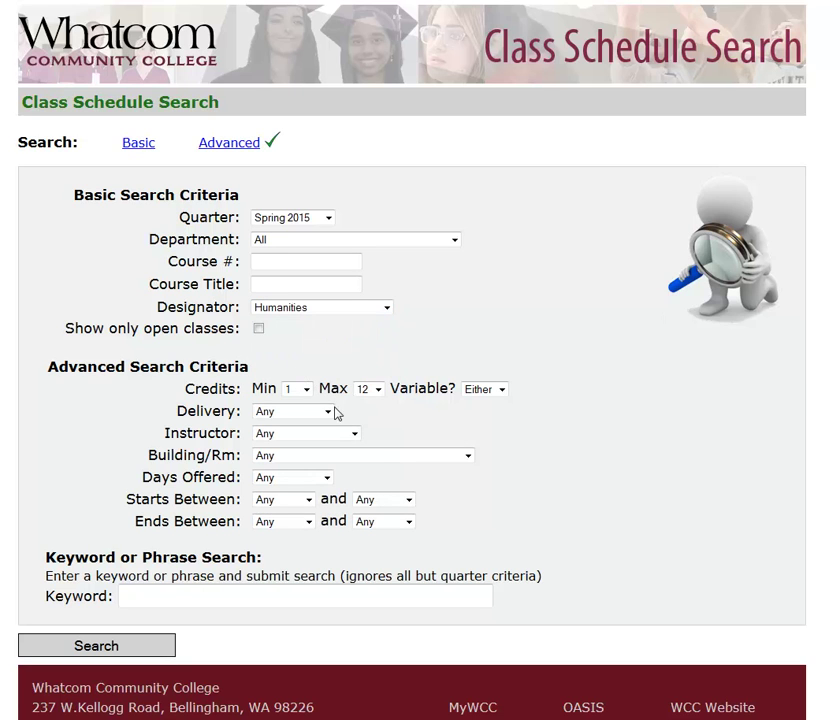
pyautogui.click(327, 478)
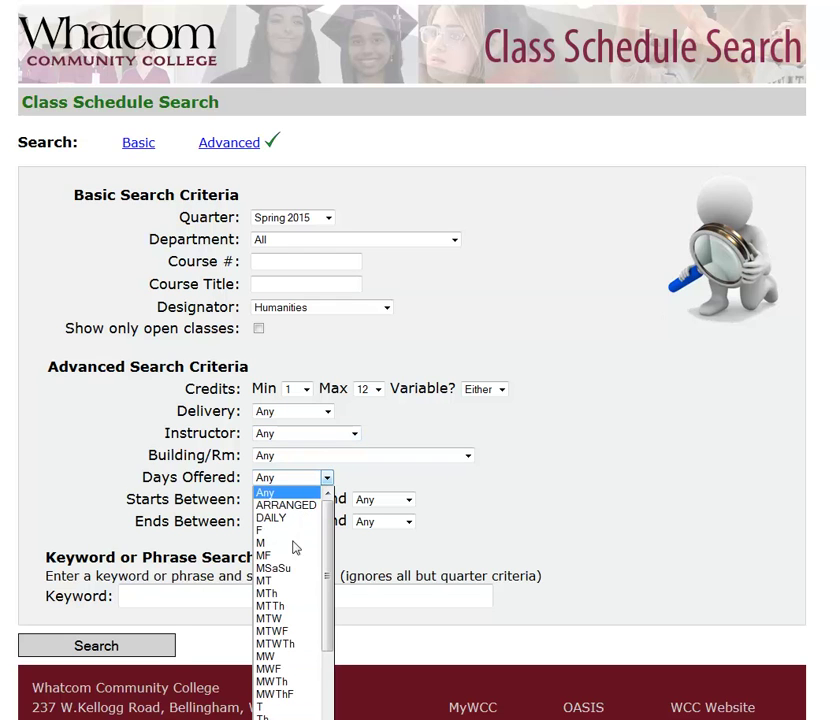
pyautogui.click(270, 669)
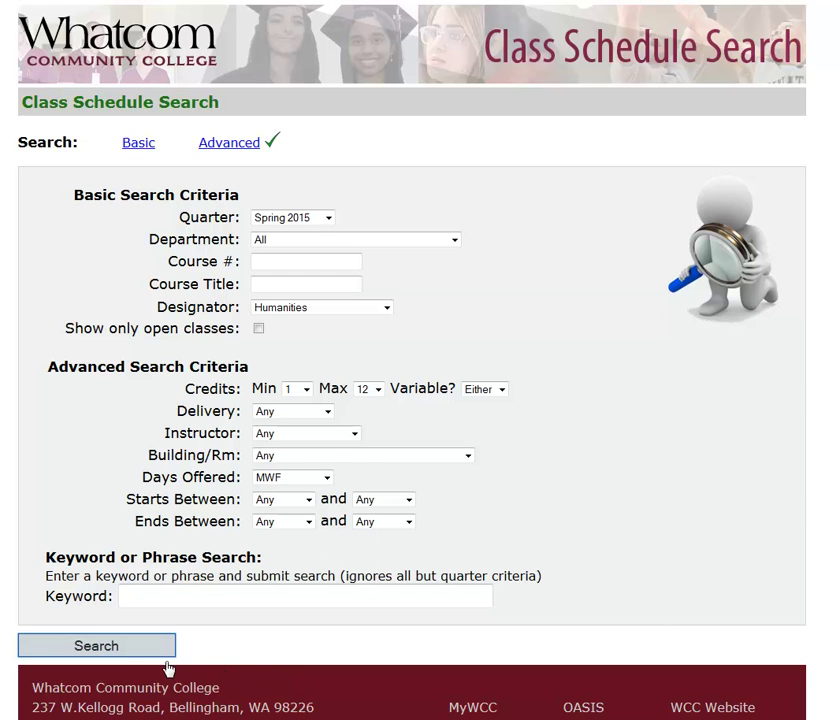
pyautogui.click(130, 648)
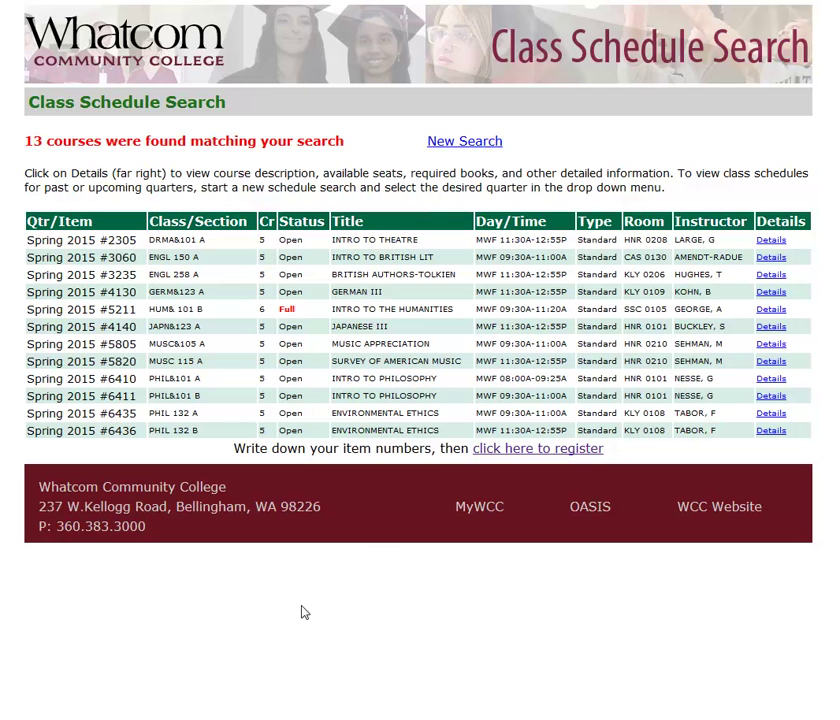
# Leave the 13 Humanities MWF results and bring up a blank Advanced search form.
pyautogui.press('Tab')
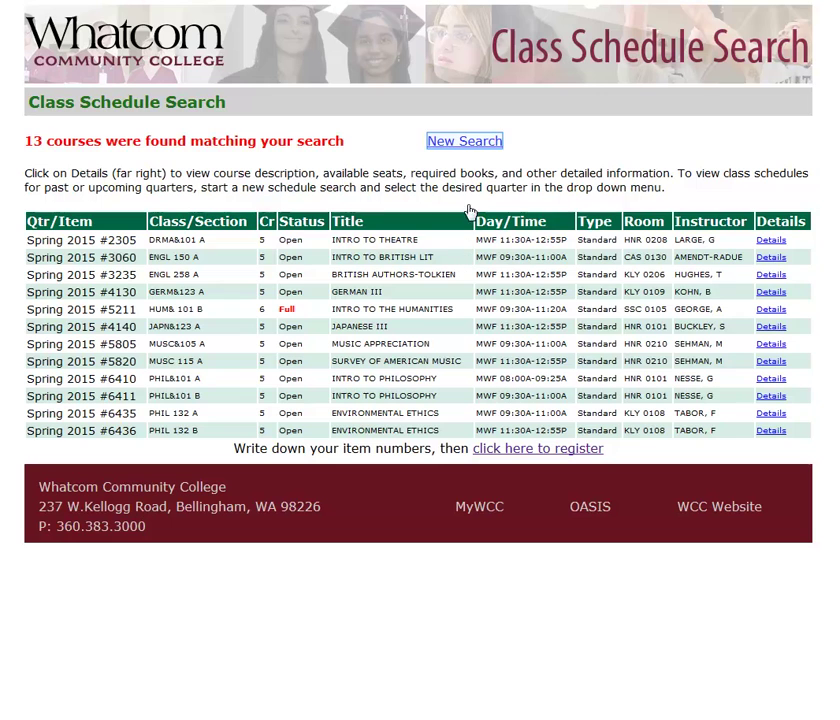
pyautogui.click(470, 148)
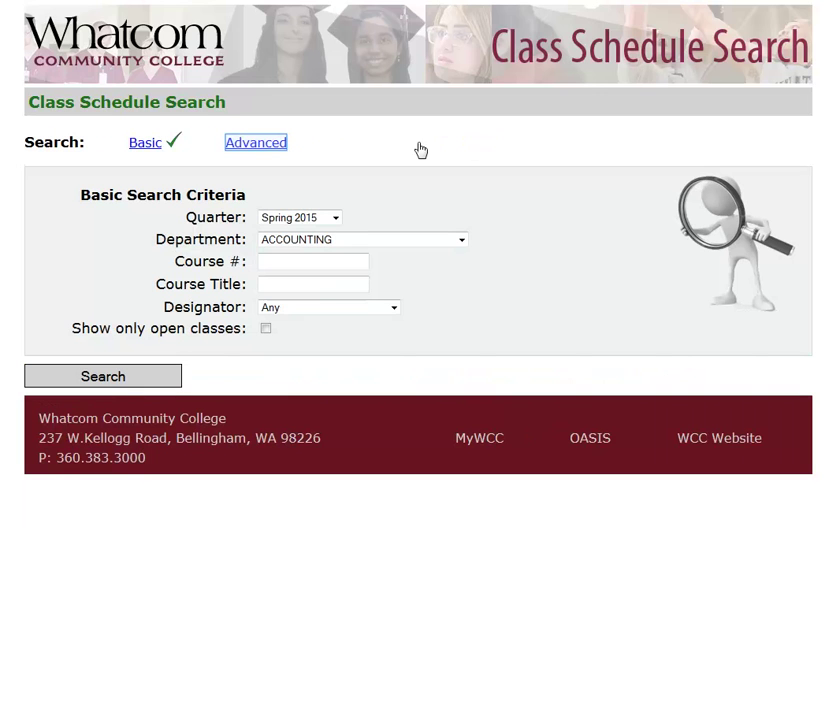
pyautogui.click(279, 146)
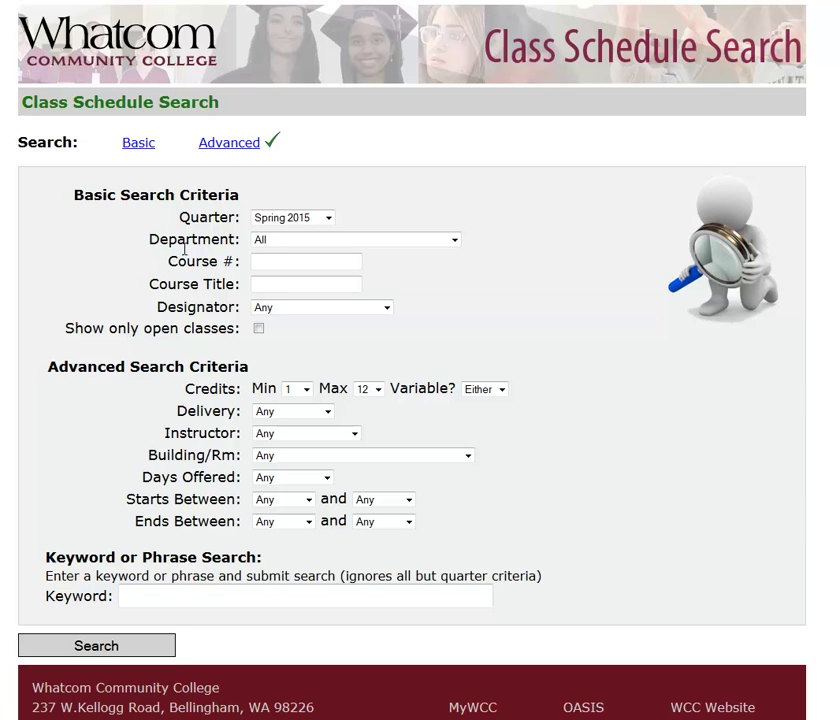
# Search the schedule with the keyword 'environmental'.
pyautogui.click(156, 594)
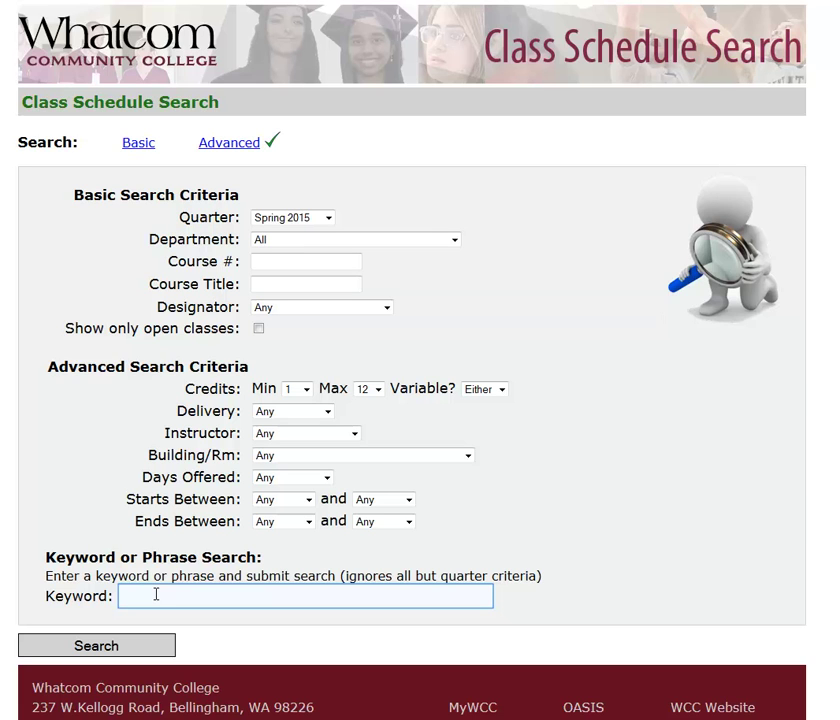
pyautogui.write('environmental')
pyautogui.press('Tab')
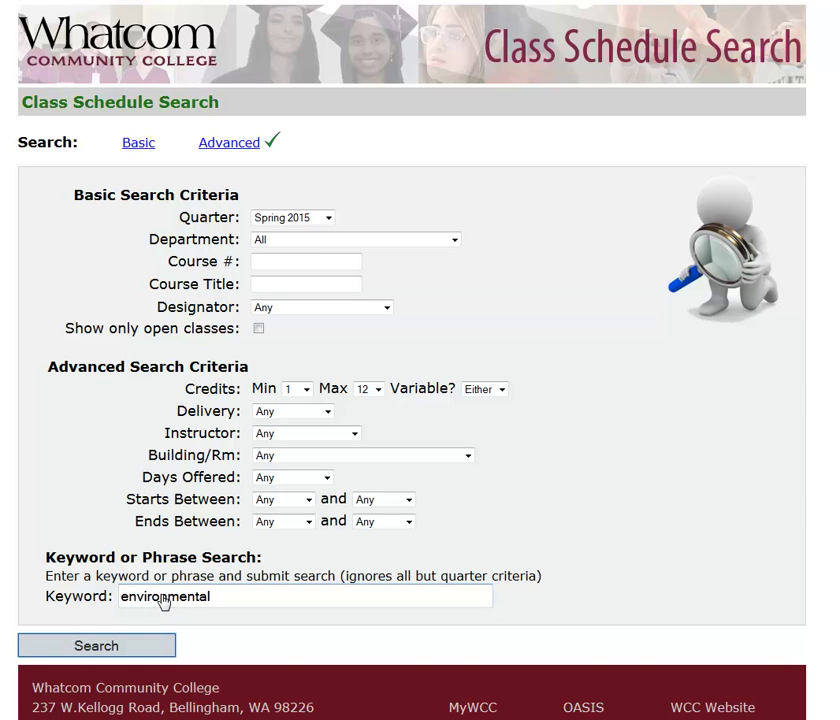
pyautogui.click(130, 648)
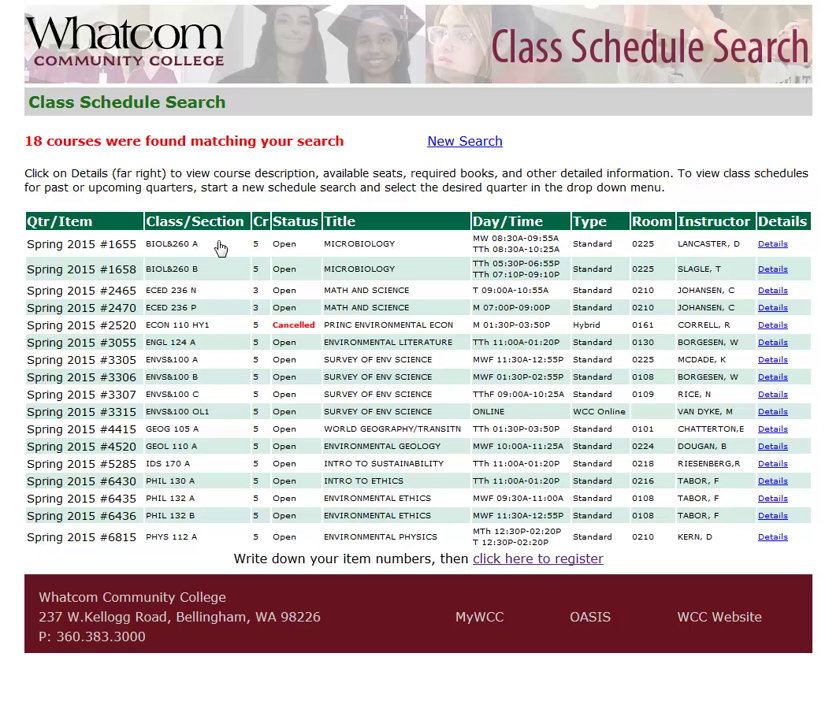
# Look over the 18 'environmental' courses, then start a new search.
pyautogui.press('Tab')
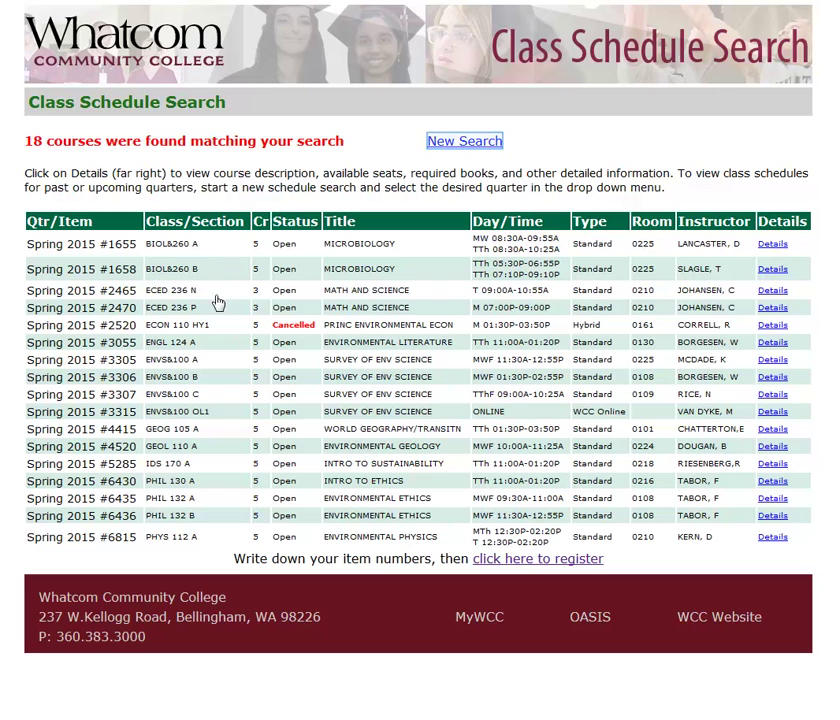
pyautogui.click(217, 424)
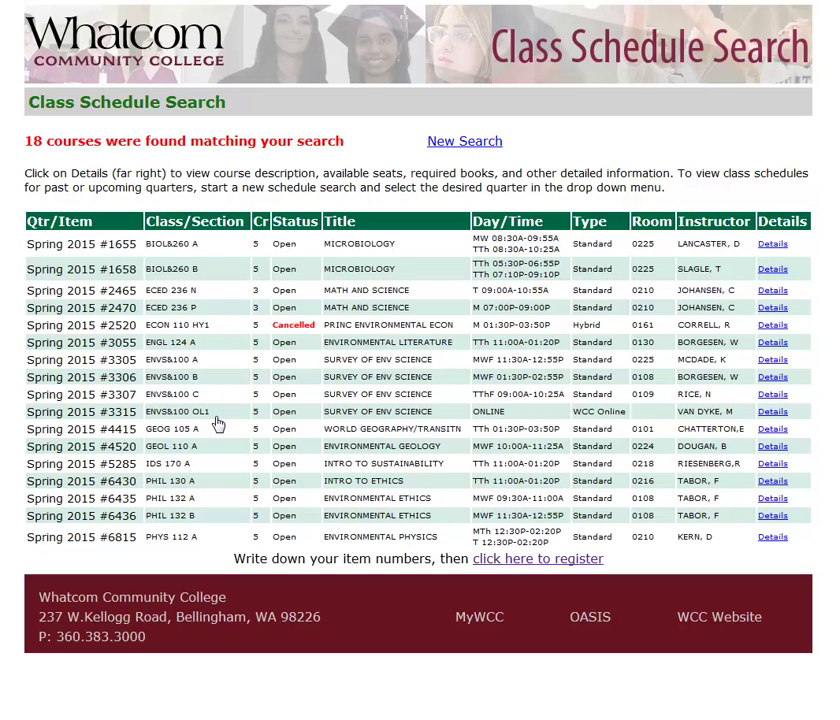
pyautogui.press('Tab')
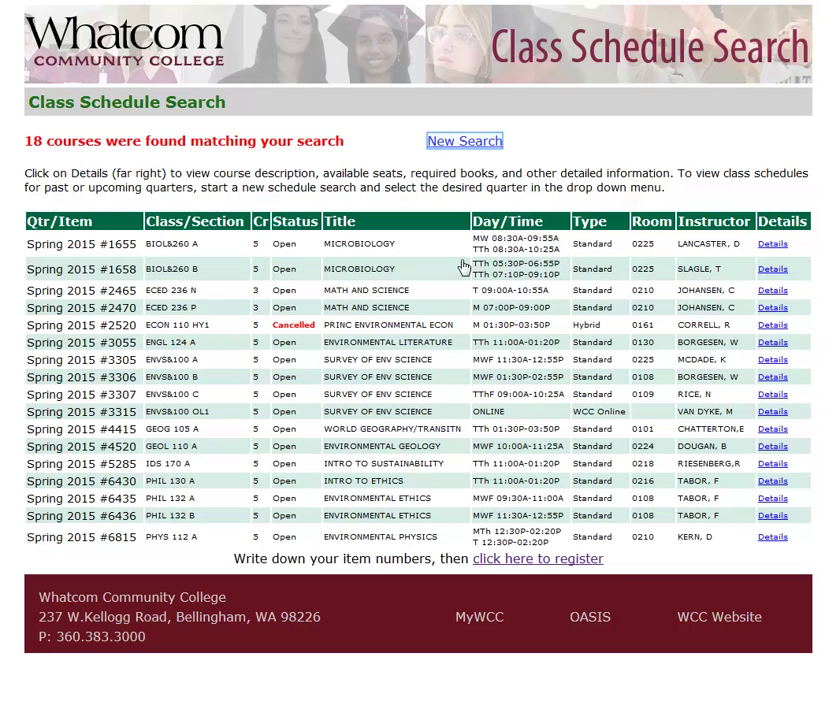
pyautogui.click(478, 145)
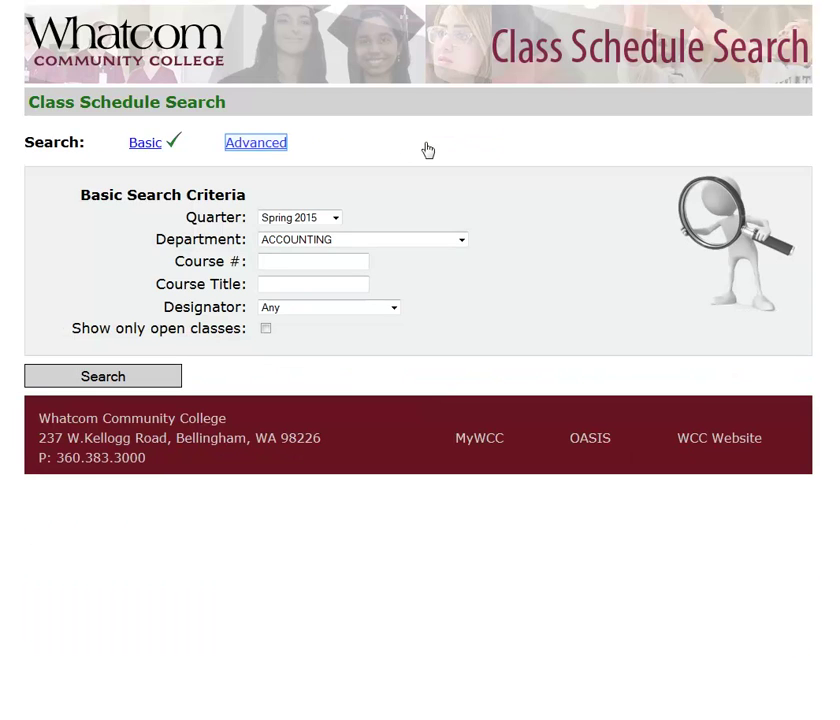
# Run an Advanced search with no filters to list all 822 courses.
pyautogui.click(278, 146)
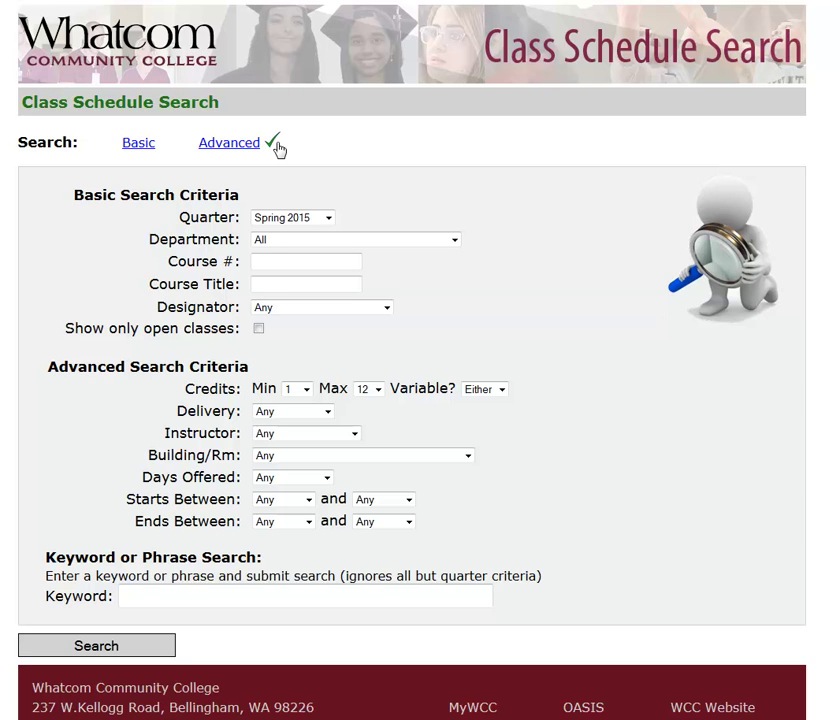
pyautogui.click(126, 653)
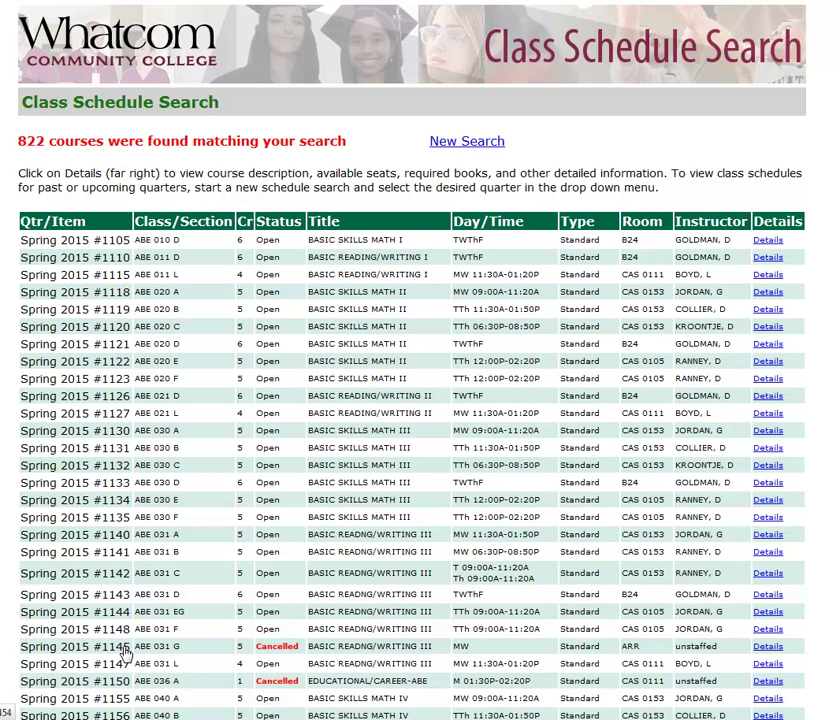